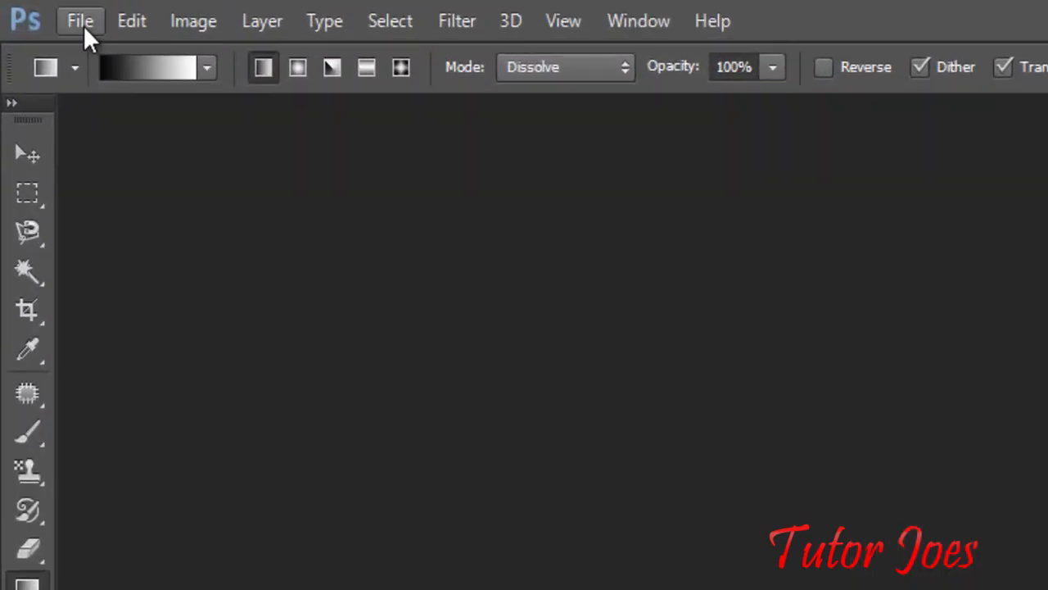
# Step: Open BUTTERFLY.jpg from the IMAGE folder via File > Open
pyautogui.click(46, 12)
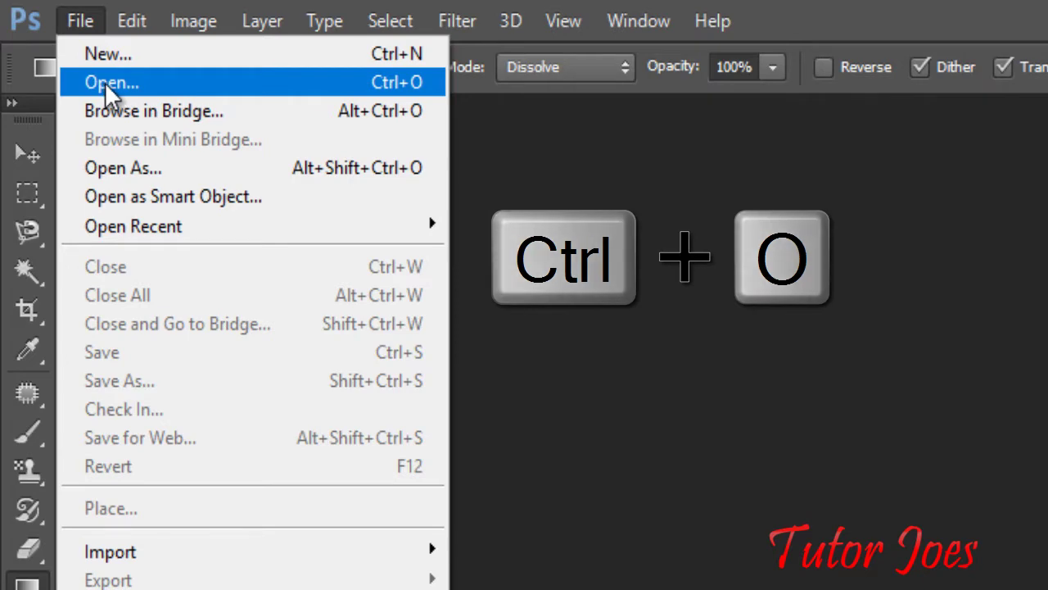
pyautogui.click(105, 82)
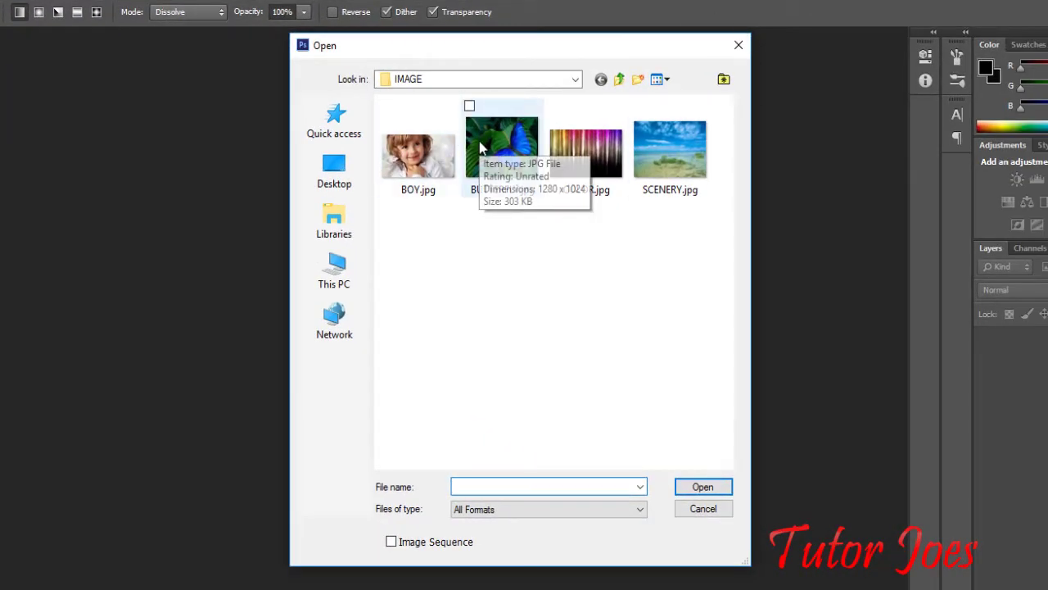
pyautogui.doubleClick(480, 145)
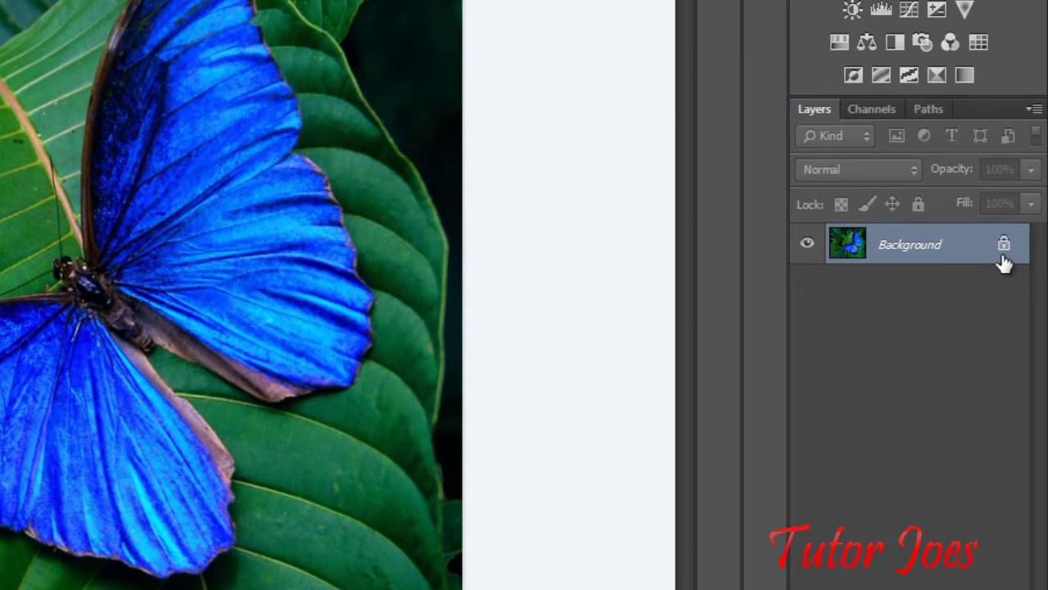
# Step: Convert the locked Background into an editable layer named 'rainbow'
pyautogui.doubleClick(931, 255)
pyautogui.click(719, 330)
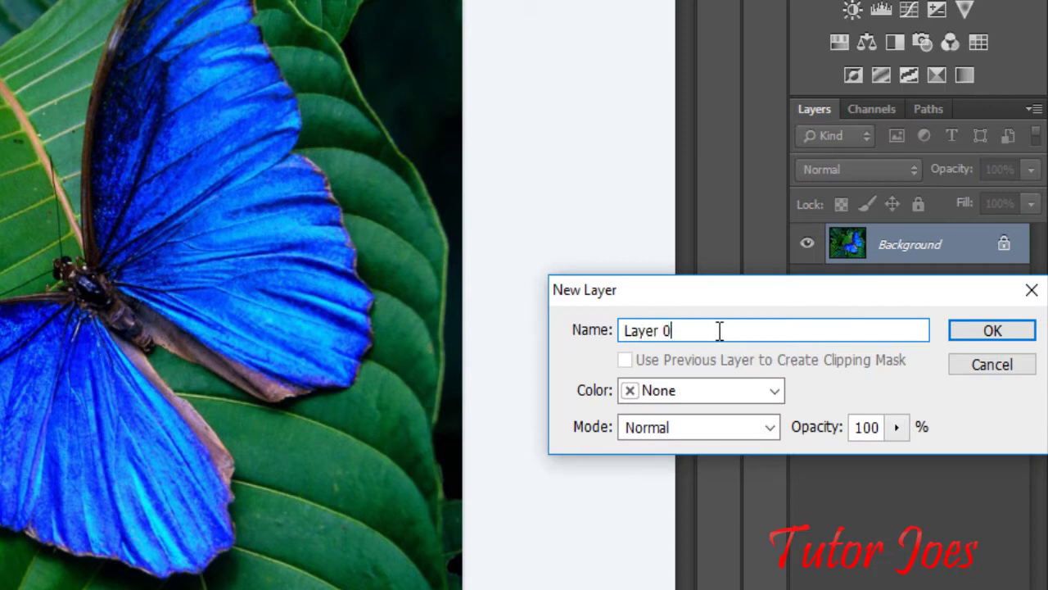
pyautogui.moveTo(719, 330); pyautogui.dragTo(547, 331)
pyautogui.write('ra')
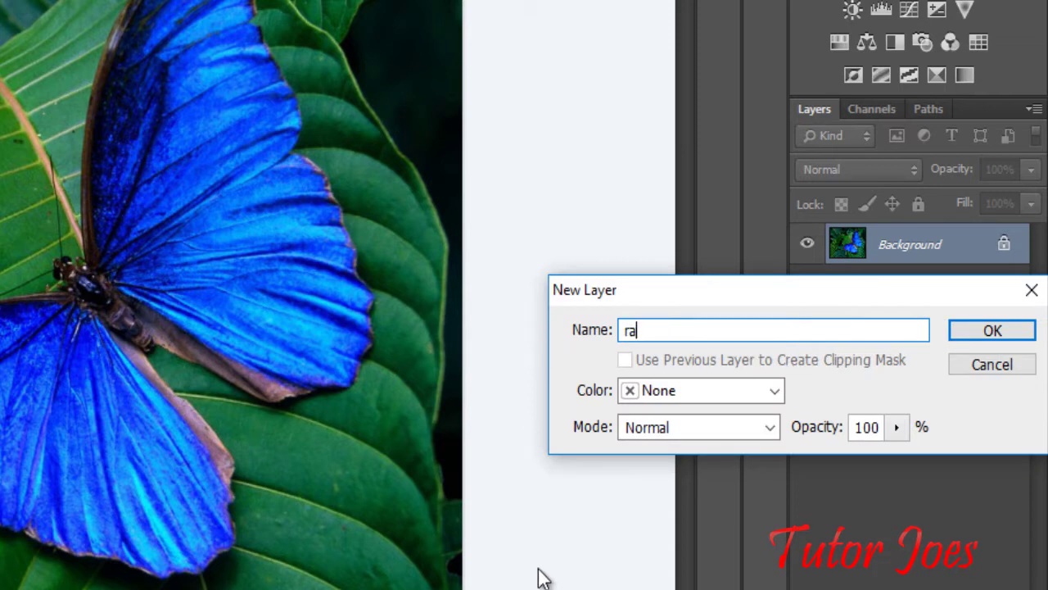
pyautogui.write('inbow')
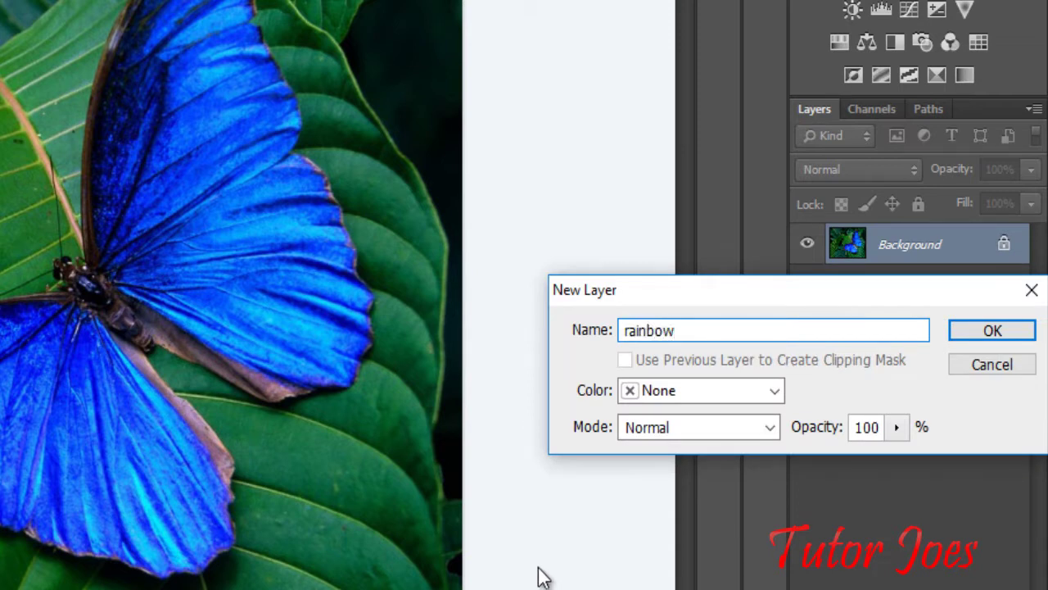
pyautogui.click(974, 333)
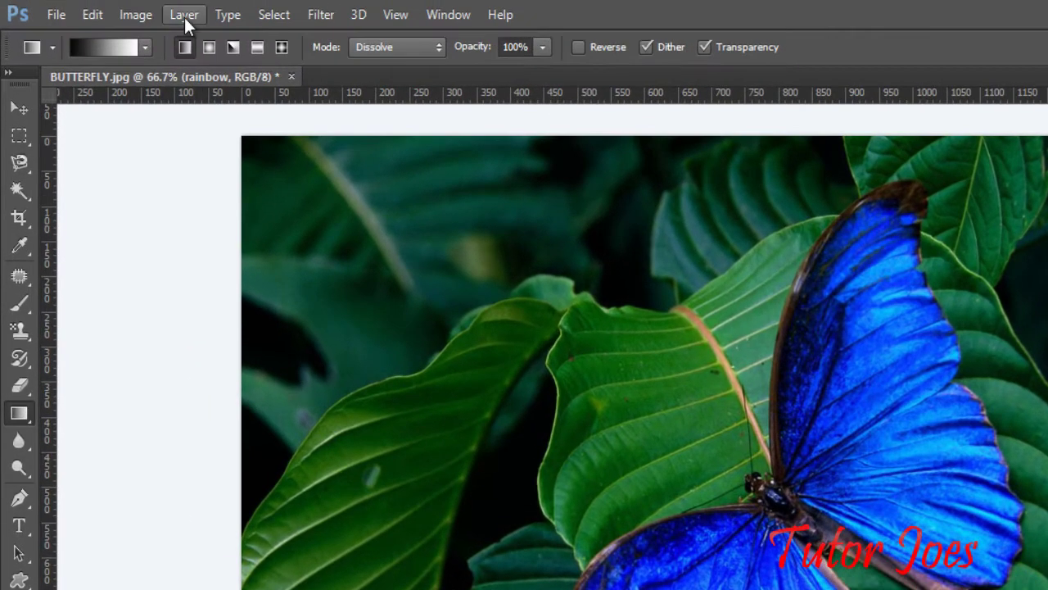
# Step: Add a Hue/Saturation 1 adjustment layer with Saturation set to -70
pyautogui.click(185, 18)
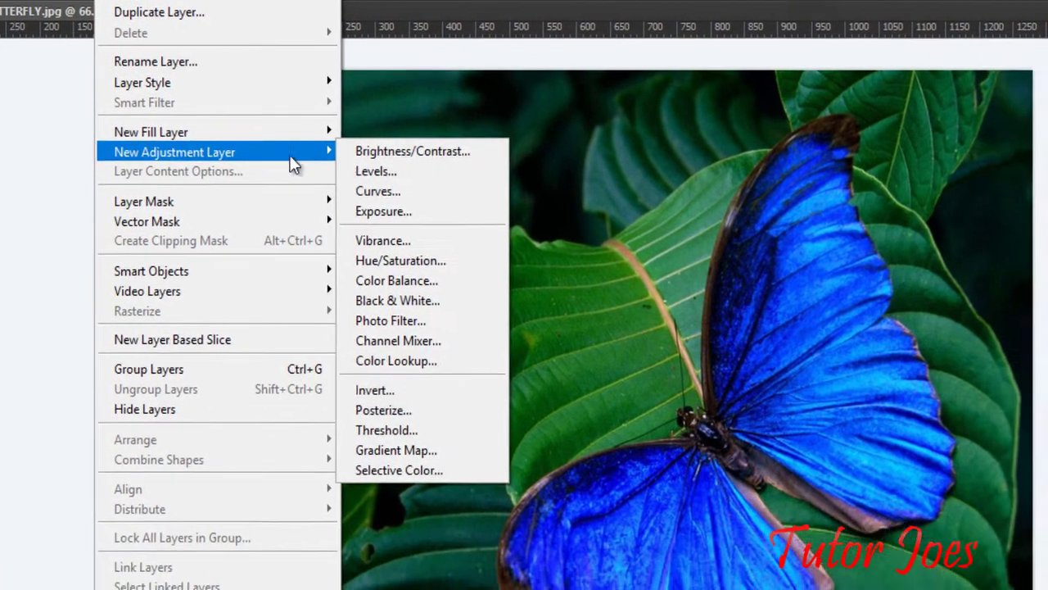
pyautogui.moveTo(123, 101)
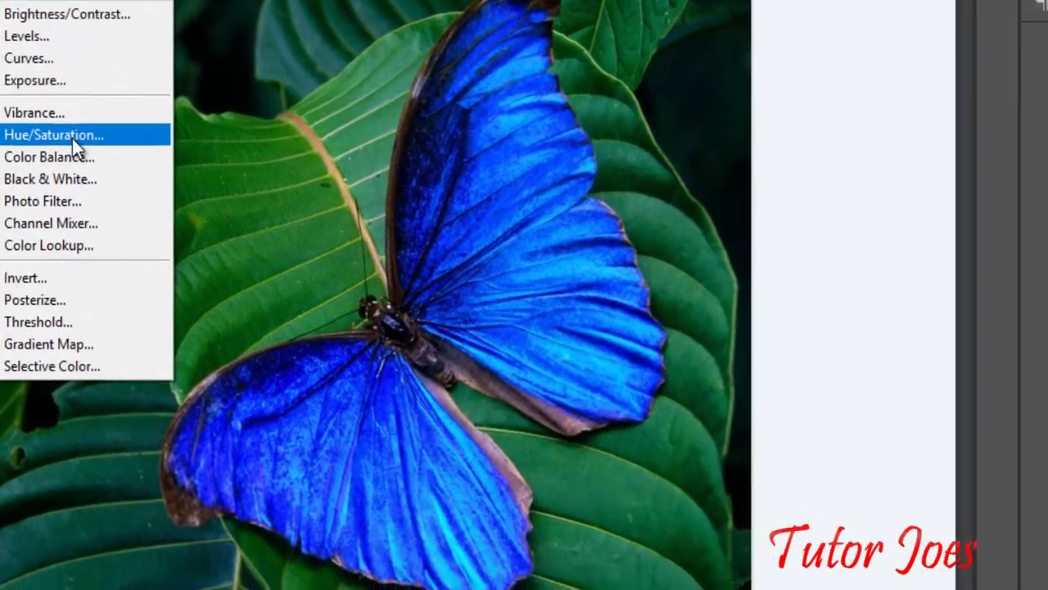
pyautogui.click(366, 215)
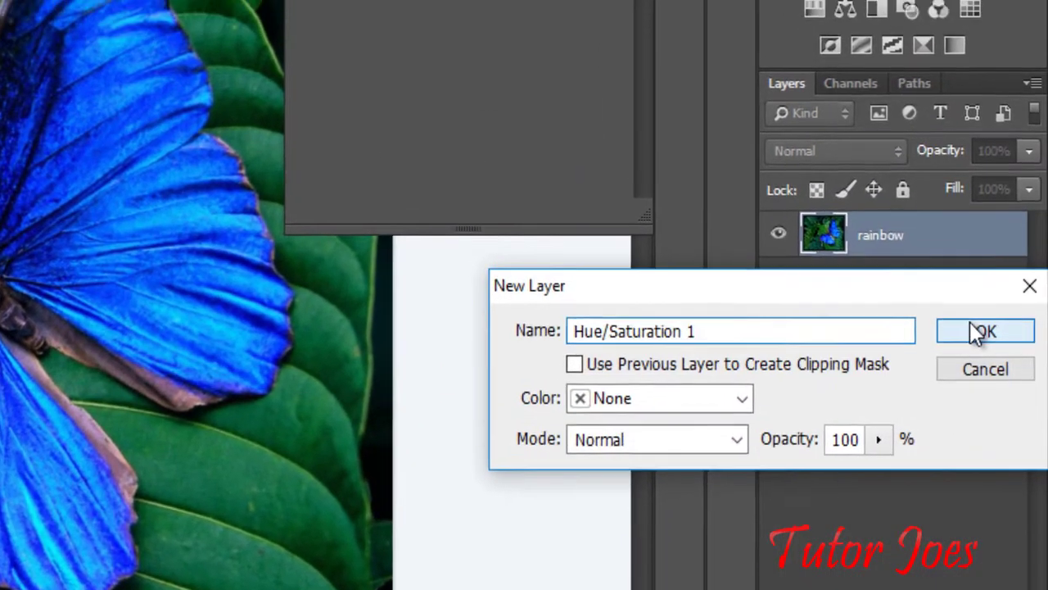
pyautogui.click(971, 279)
pyautogui.click(524, 208)
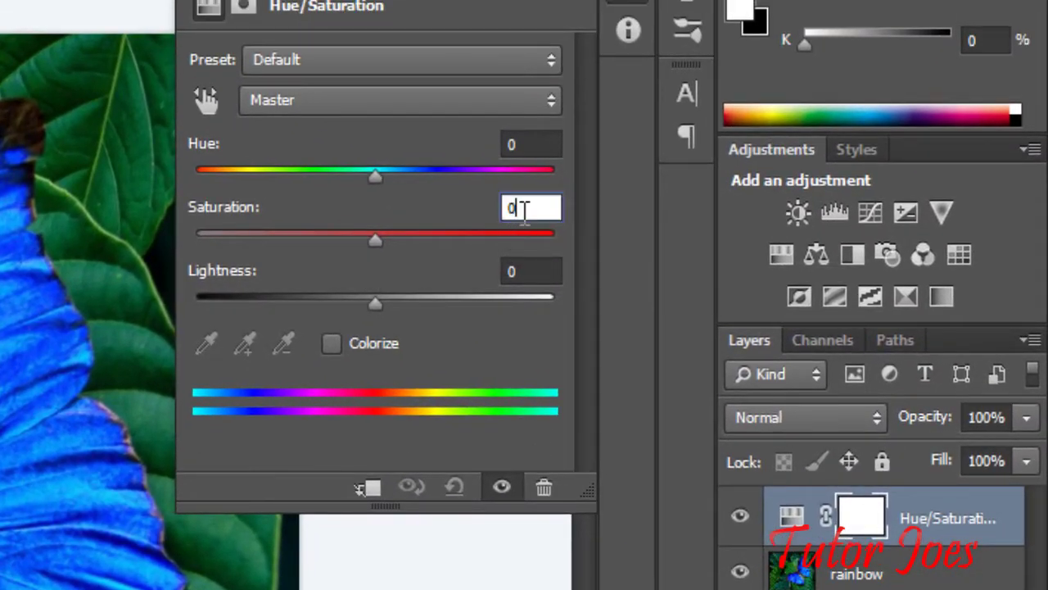
pyautogui.moveTo(523, 208); pyautogui.dragTo(501, 225)
pyautogui.write('-70')
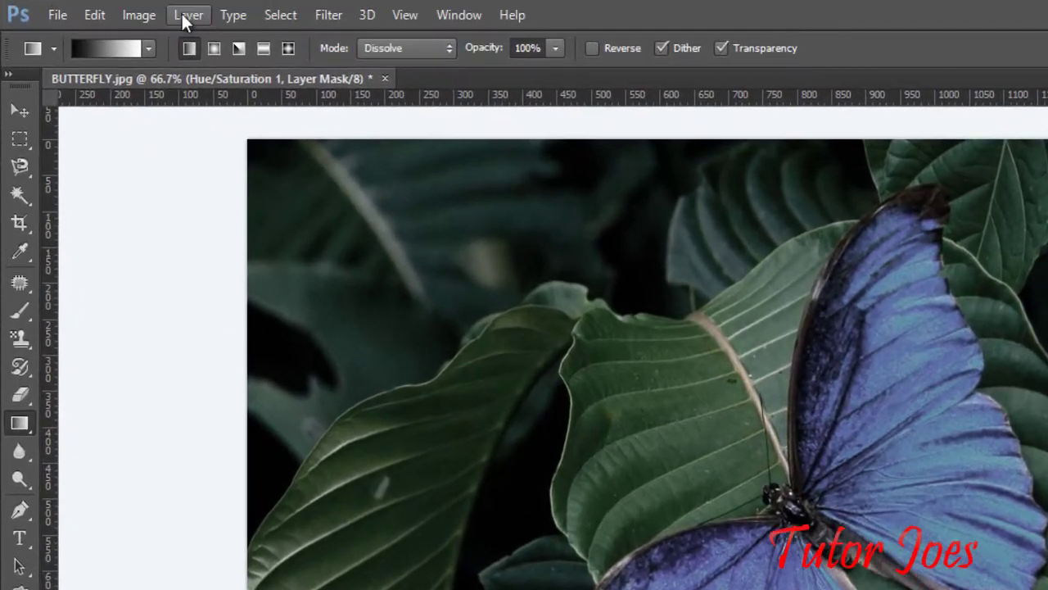
pyautogui.click(187, 15)
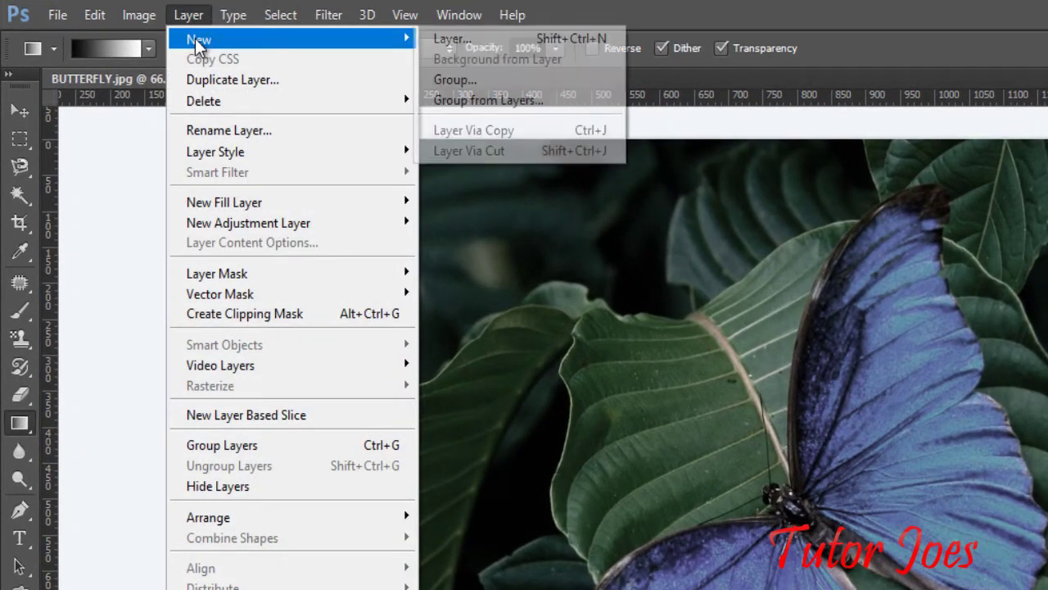
pyautogui.moveTo(199, 39)
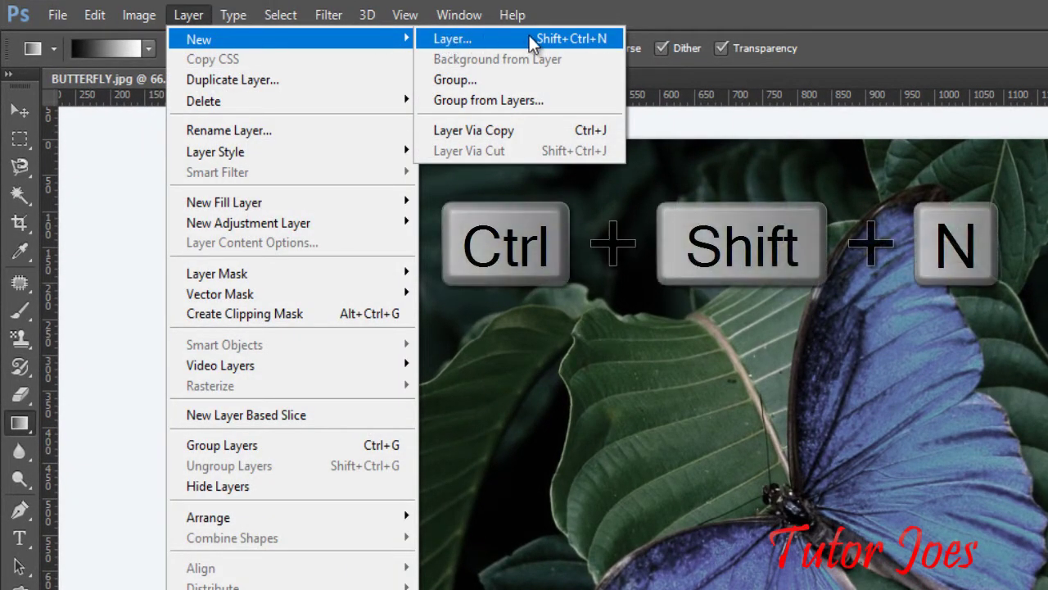
# Step: Create a blank layer with the default name Layer 1 above the adjustment
pyautogui.click(591, 39)
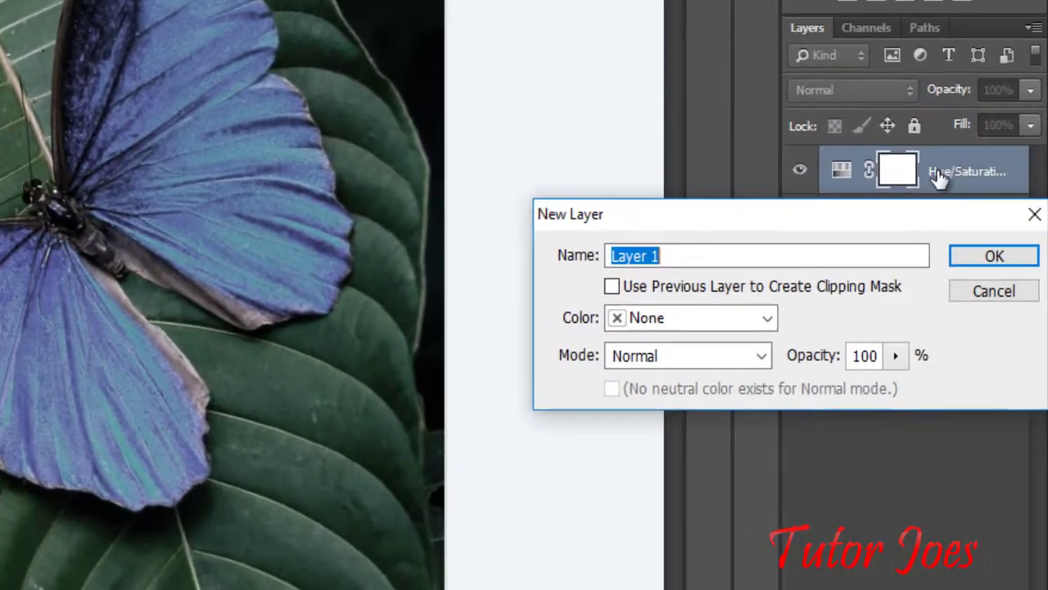
pyautogui.click(1004, 257)
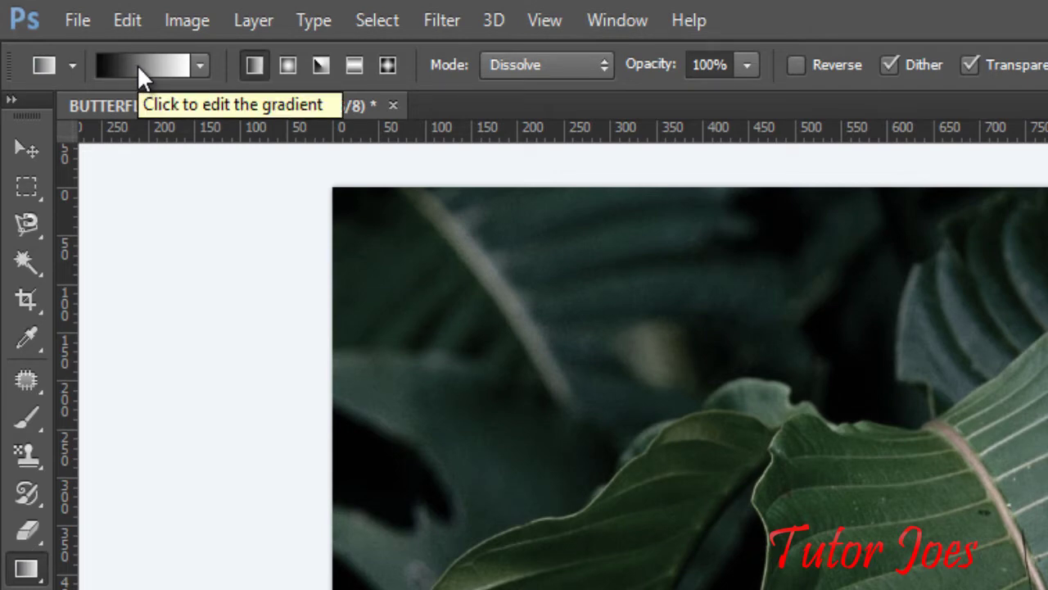
# Step: Pick the Transparent Rainbow preset in the Gradient Editor
pyautogui.click(137, 65)
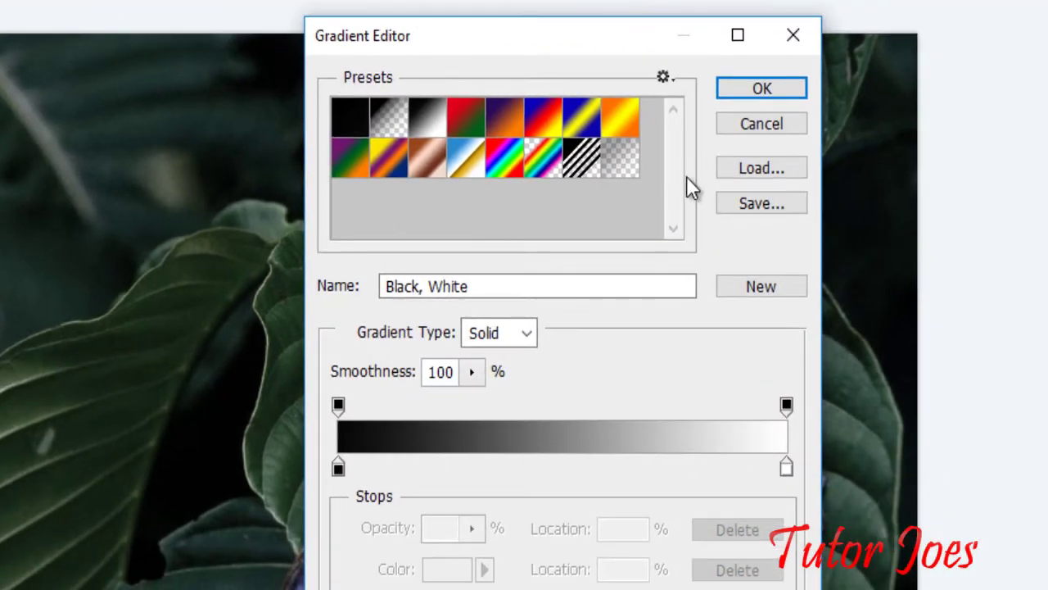
pyautogui.click(542, 166)
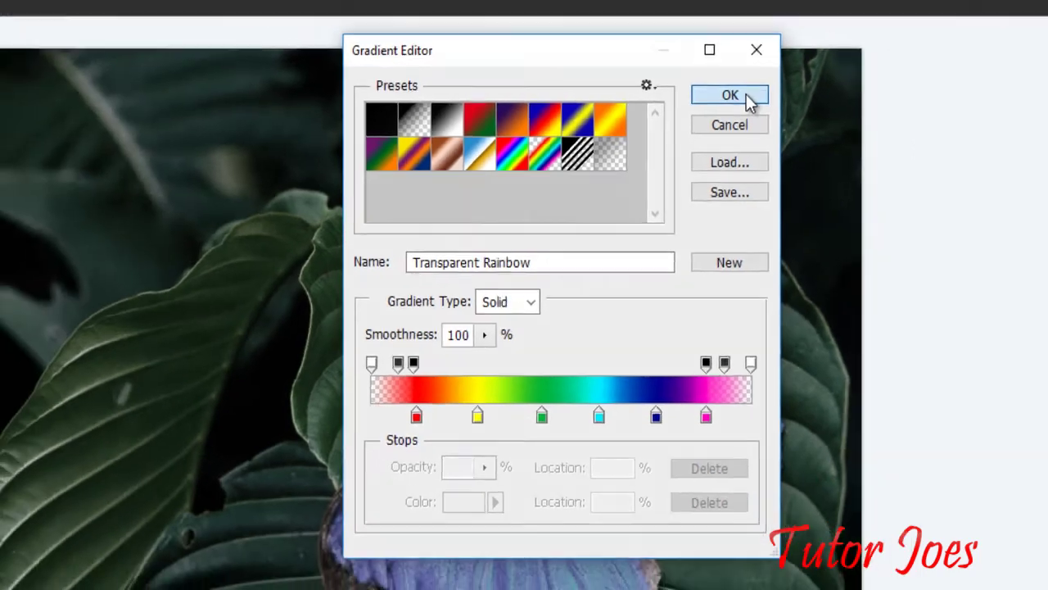
pyautogui.click(777, 92)
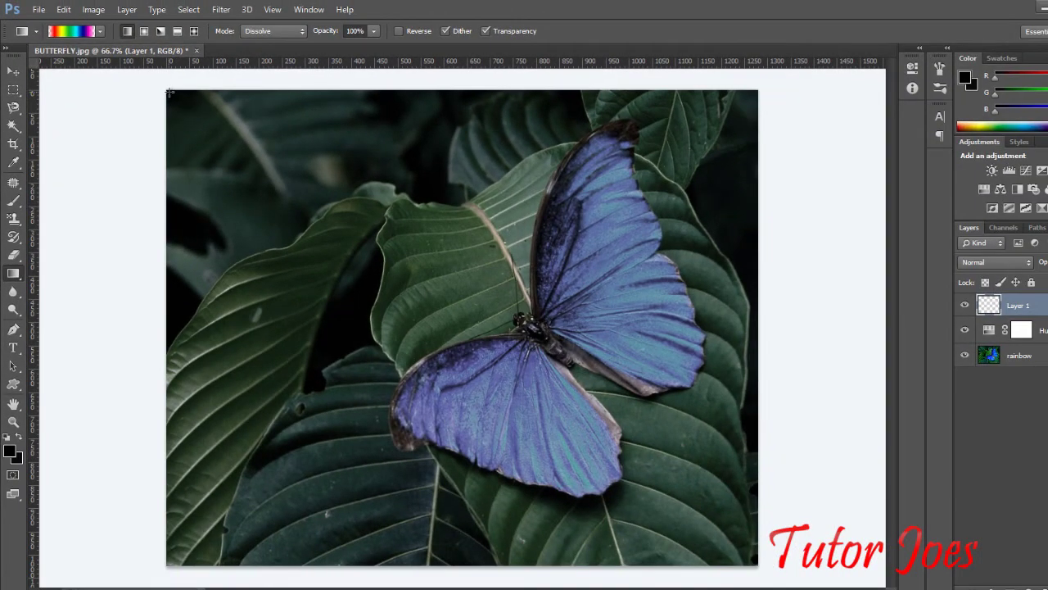
# Step: Drag a rainbow gradient across Layer 1 from top-left to bottom-right corner
pyautogui.moveTo(168, 92); pyautogui.dragTo(747, 556)
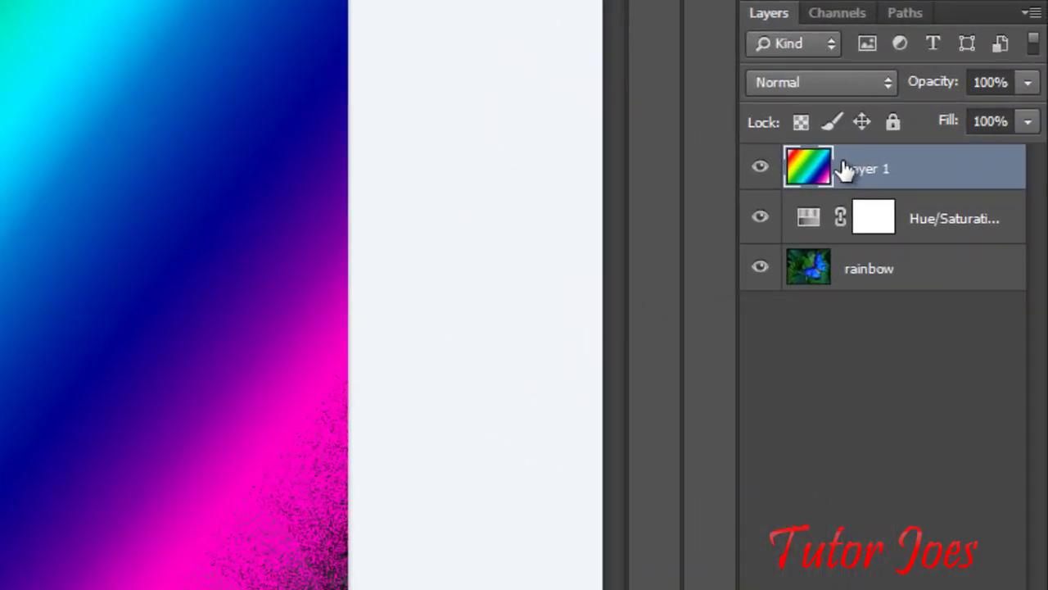
pyautogui.click(849, 93)
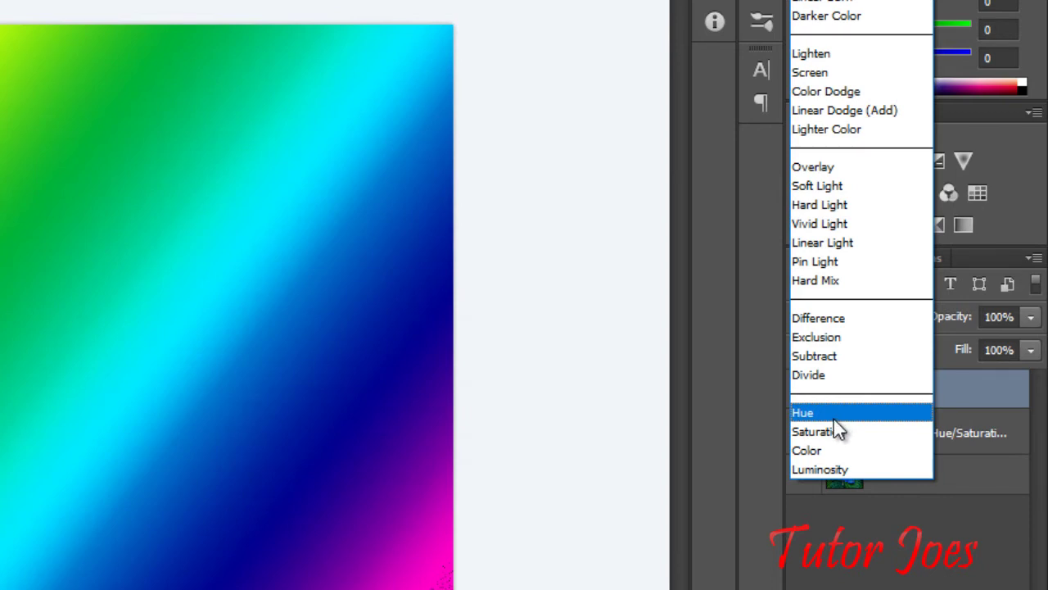
# Step: Set Layer 1 to Soft Light and redraw the rainbow gradient corner to corner
pyautogui.click(810, 186)
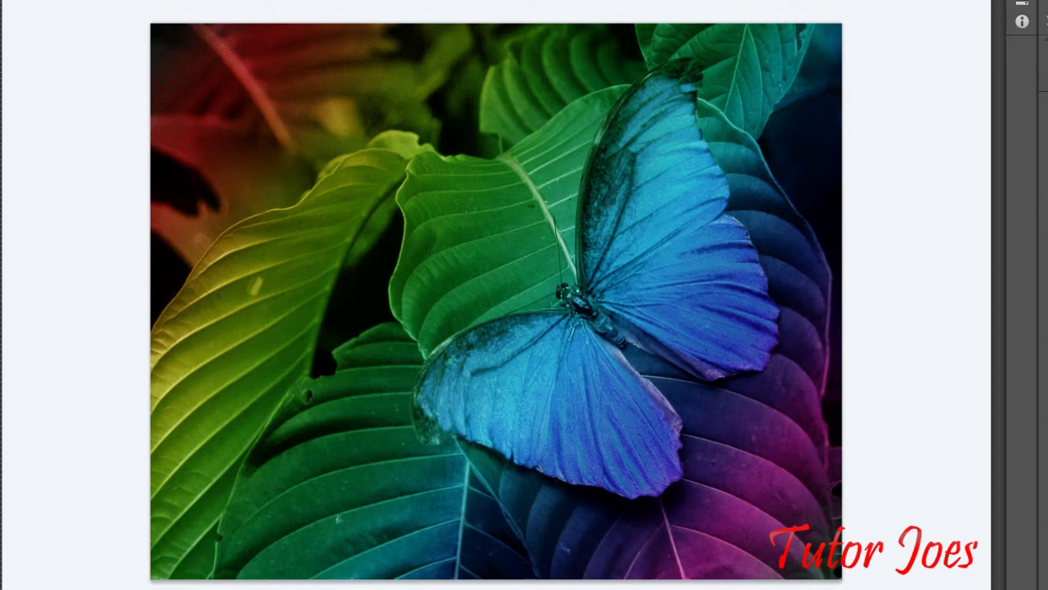
pyautogui.moveTo(157, 26); pyautogui.dragTo(550, 350)
pyautogui.moveTo(161, 36); pyautogui.dragTo(747, 498)
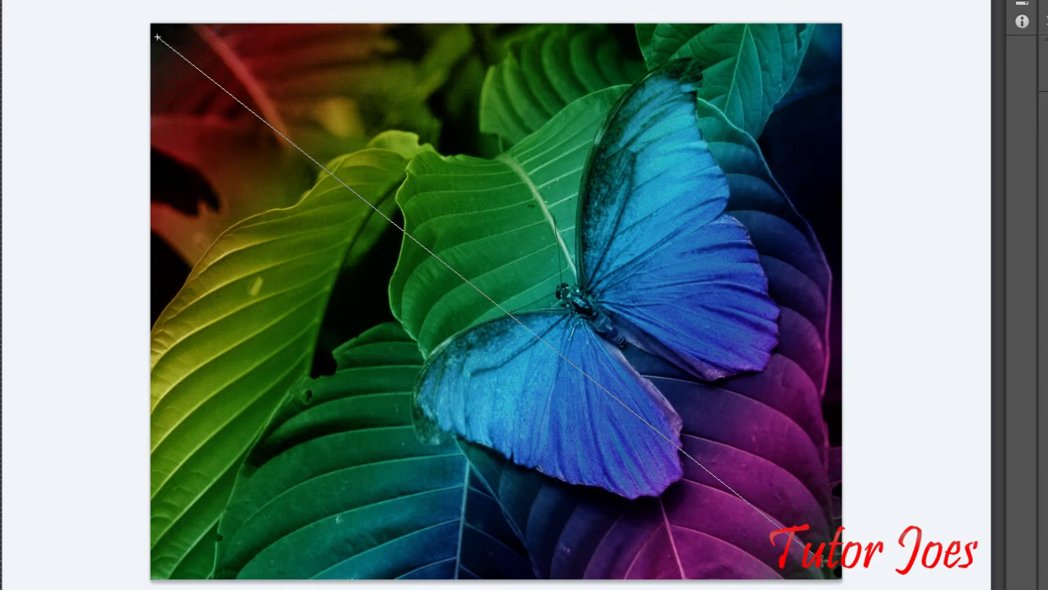
pyautogui.moveTo(172, 51); pyautogui.dragTo(799, 561)
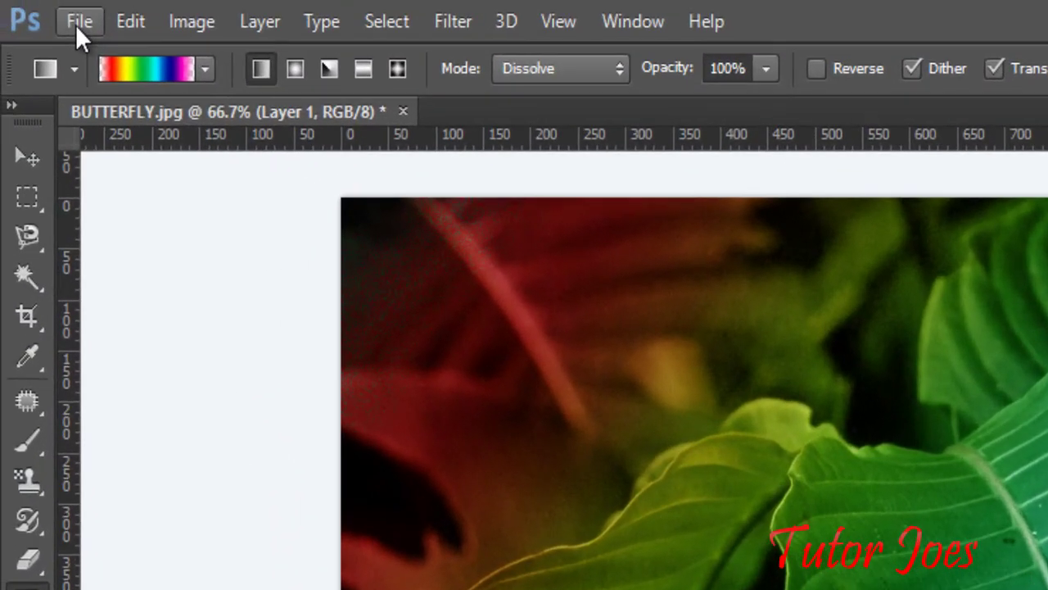
# Step: Save the image as rainboweffect.jpg in JPEG format with default quality settings
pyautogui.click(79, 25)
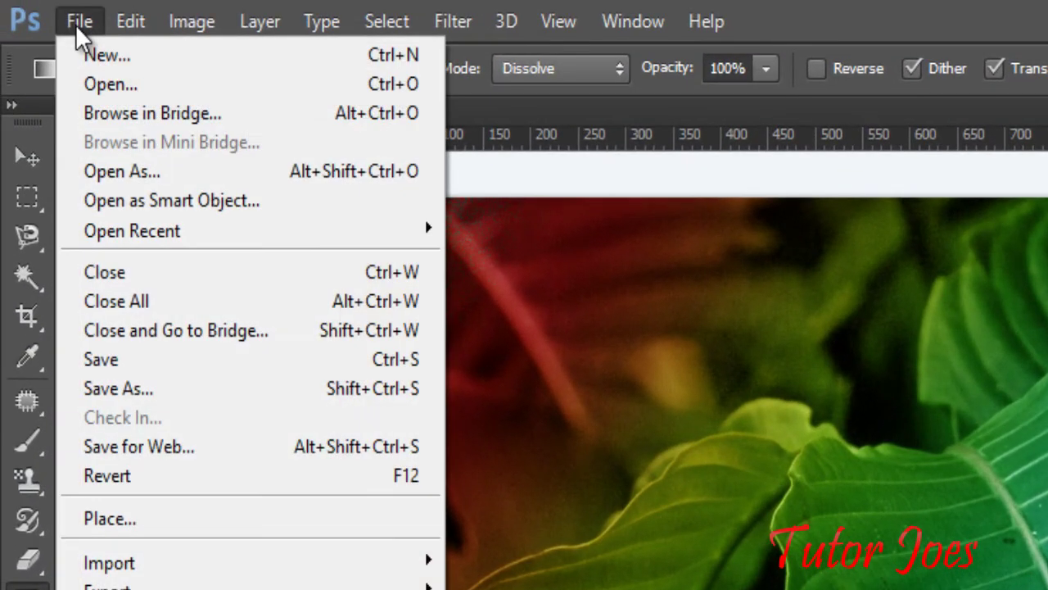
pyautogui.click(129, 359)
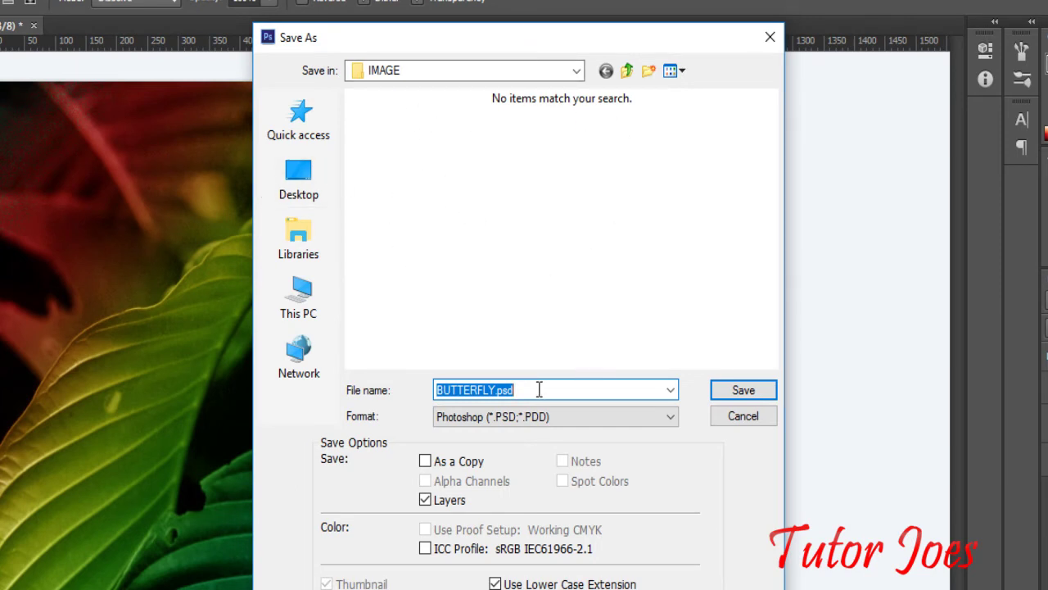
pyautogui.moveTo(534, 391); pyautogui.dragTo(419, 404)
pyautogui.write('rainboweffect')
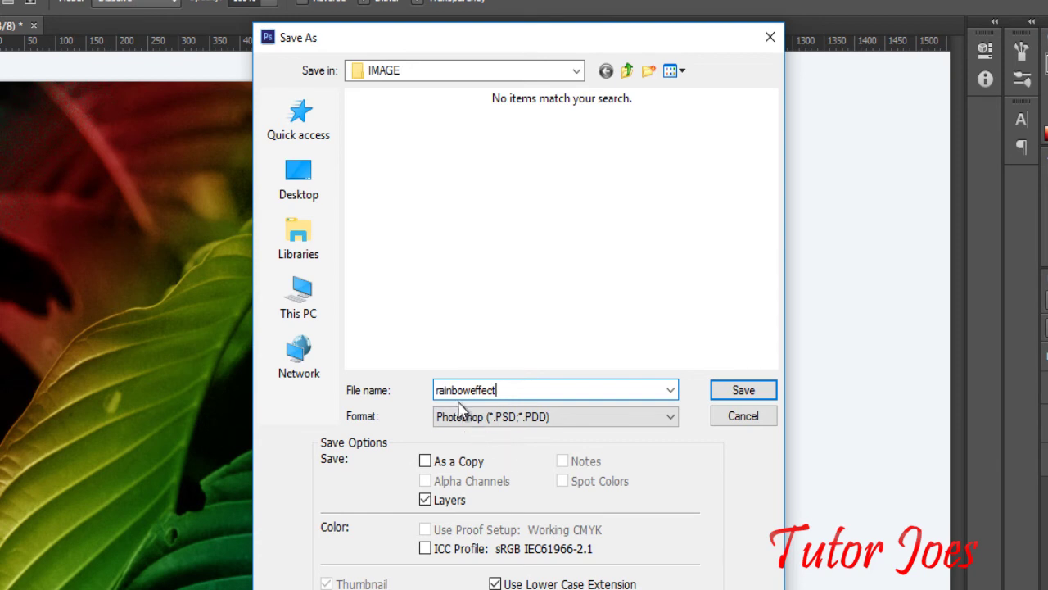
pyautogui.click(503, 421)
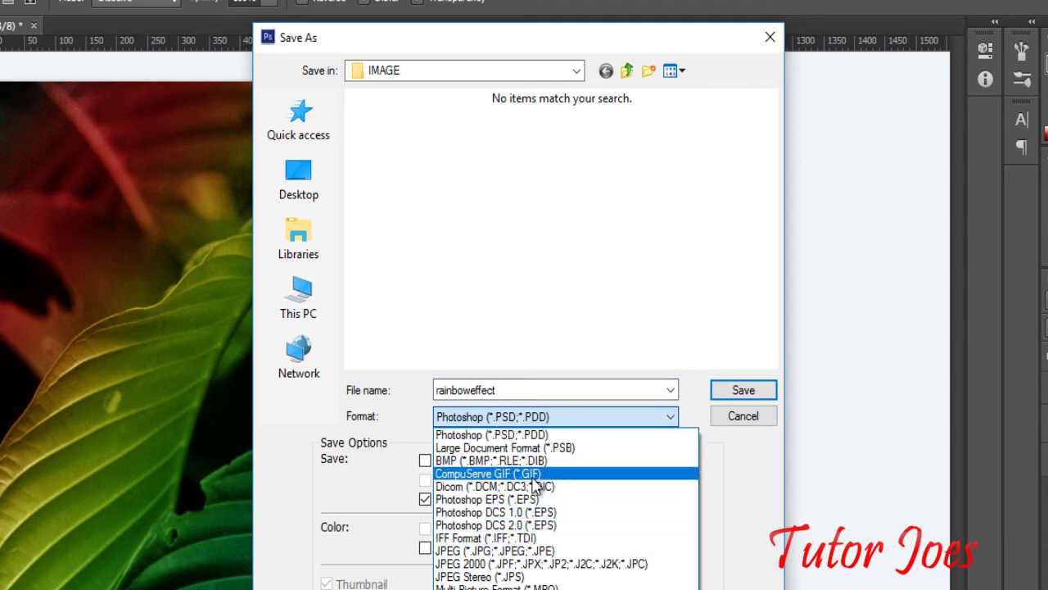
pyautogui.click(550, 560)
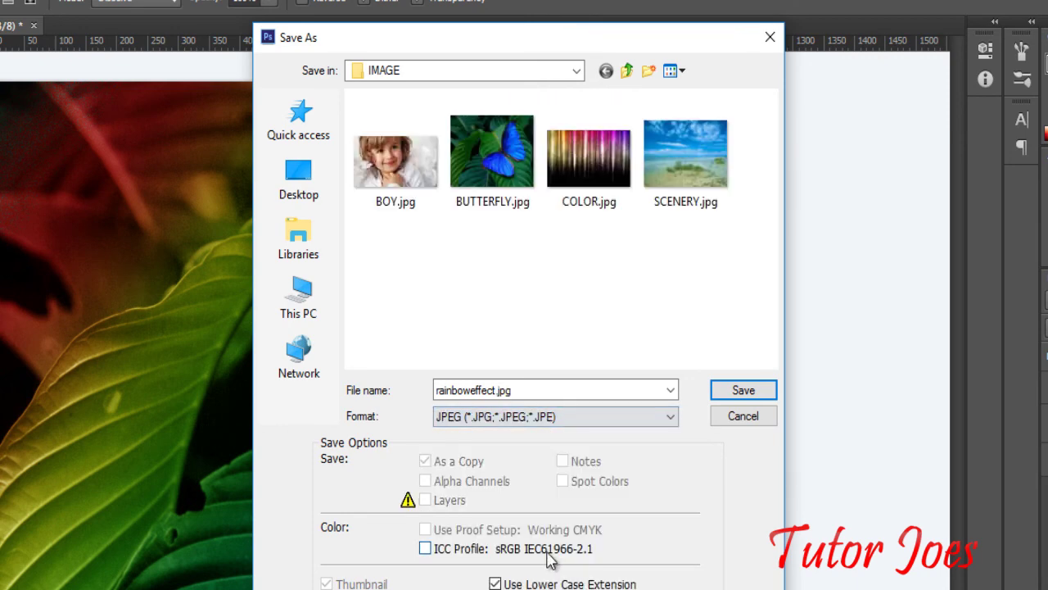
pyautogui.click(741, 391)
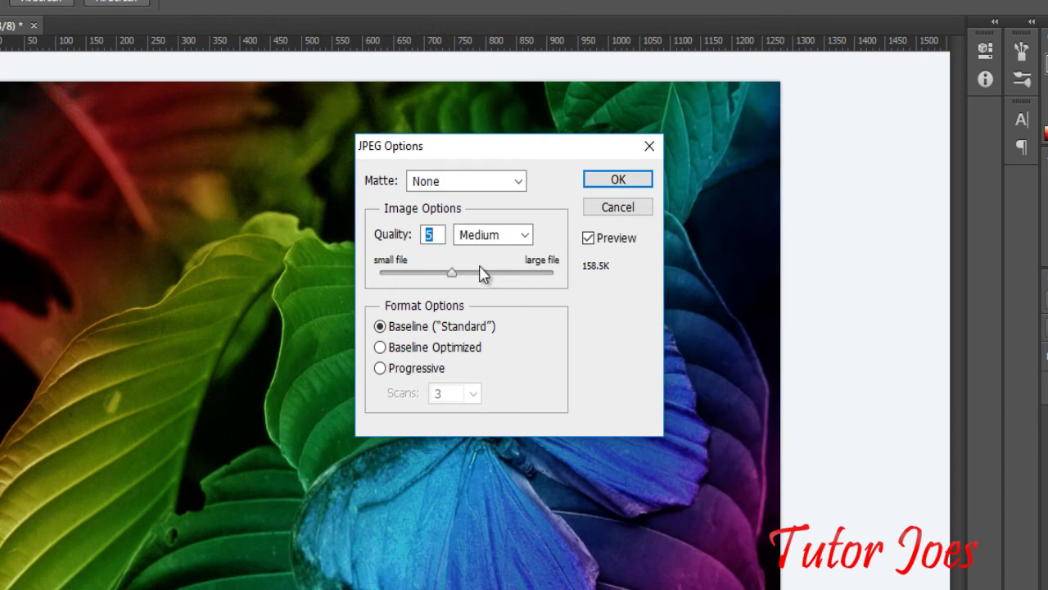
pyautogui.click(618, 182)
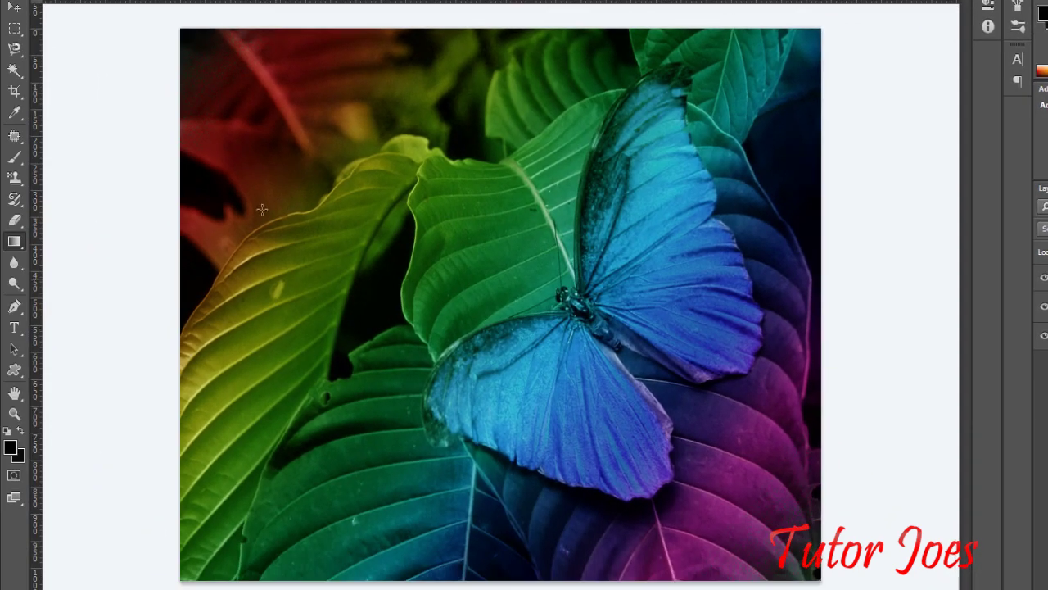